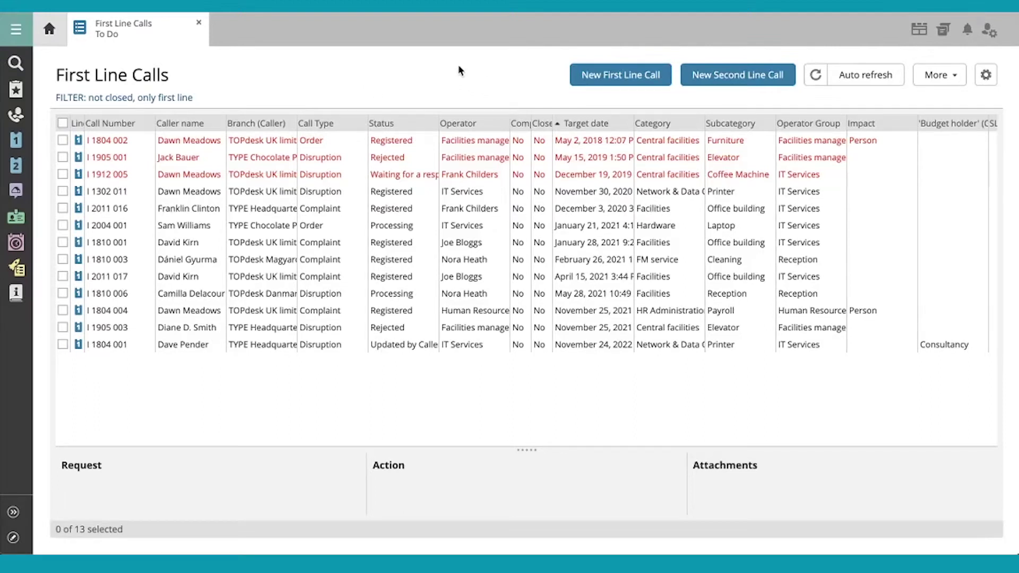
Step: Start the Excel export of the First Line Calls list from the More menu
left_click(944, 84)
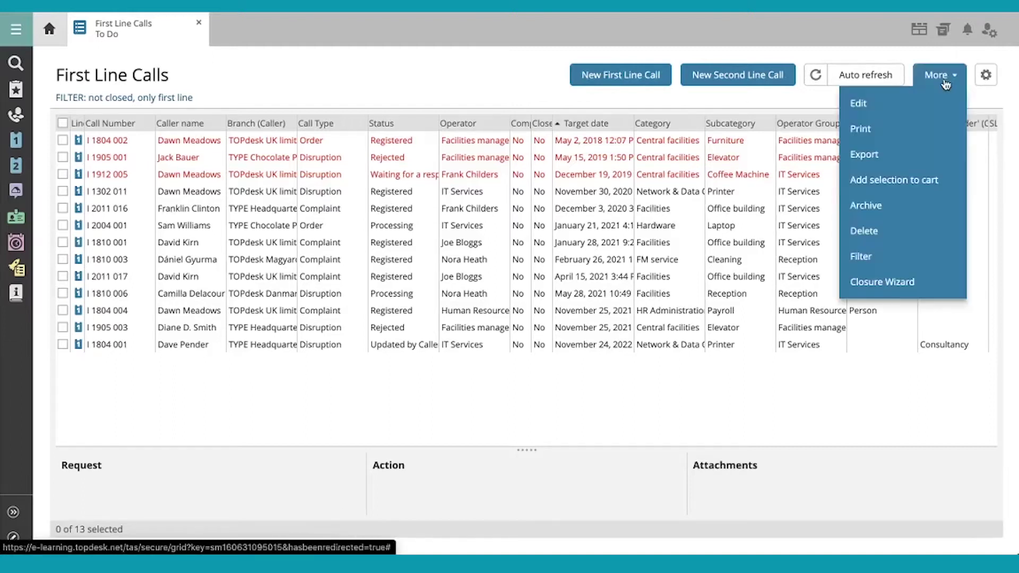
left_click(864, 155)
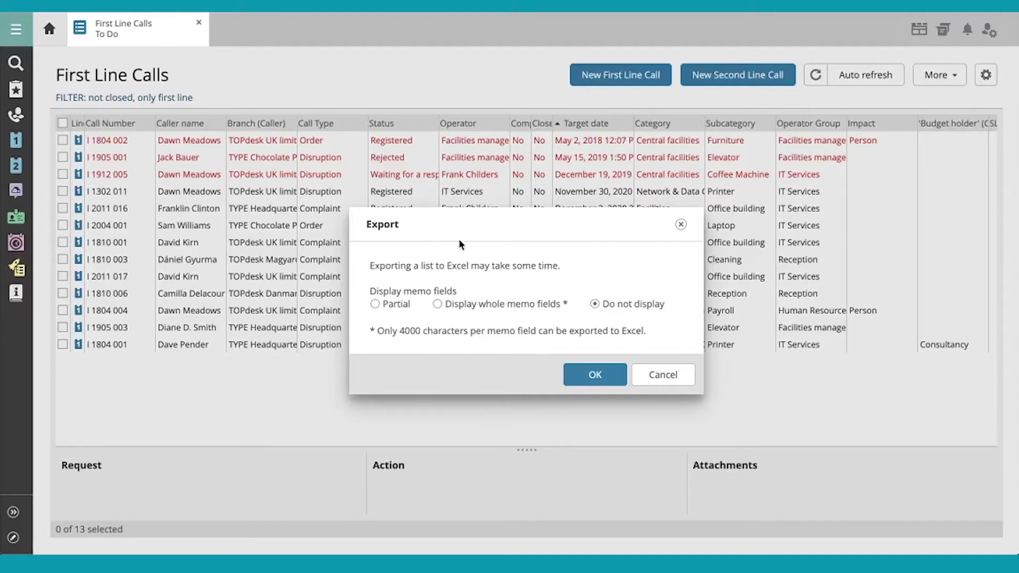
Step: Confirm the export with memo fields set to 'Do not display'
left_click(588, 374)
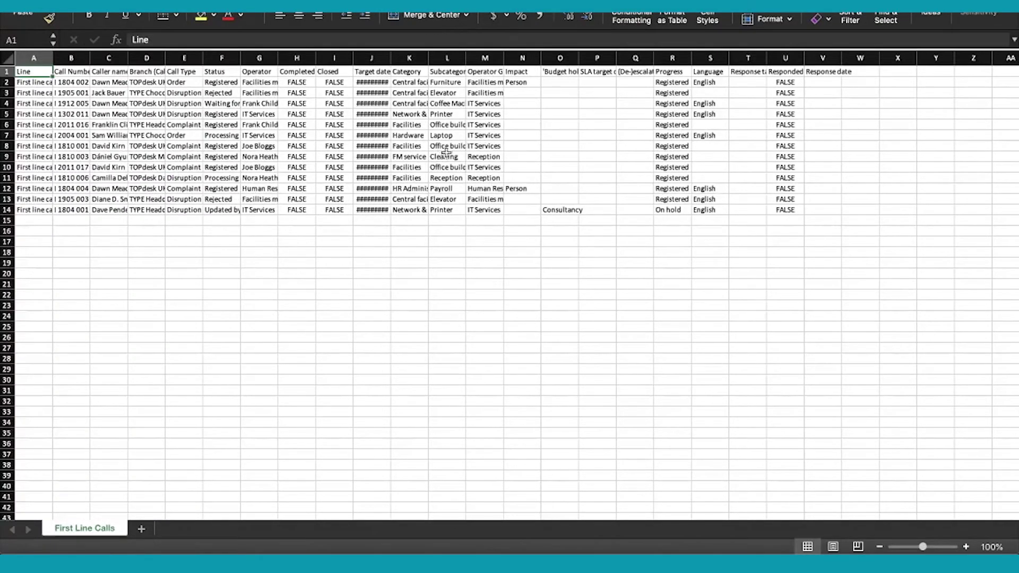
Step: Back in TOPdesk, export First Line Calls again with 'Display whole memo fields' selected
key("super+Tab")
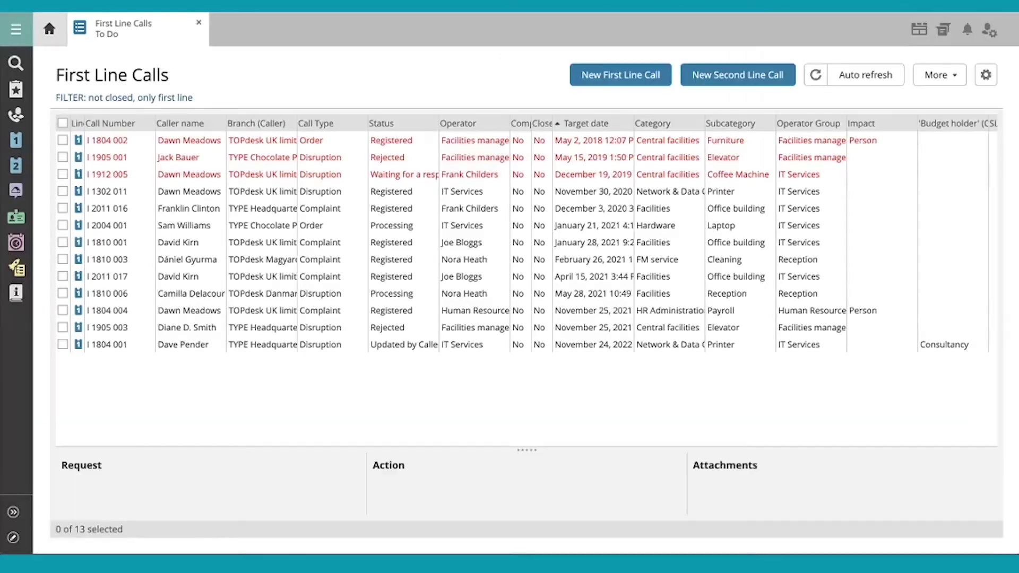
left_click(934, 79)
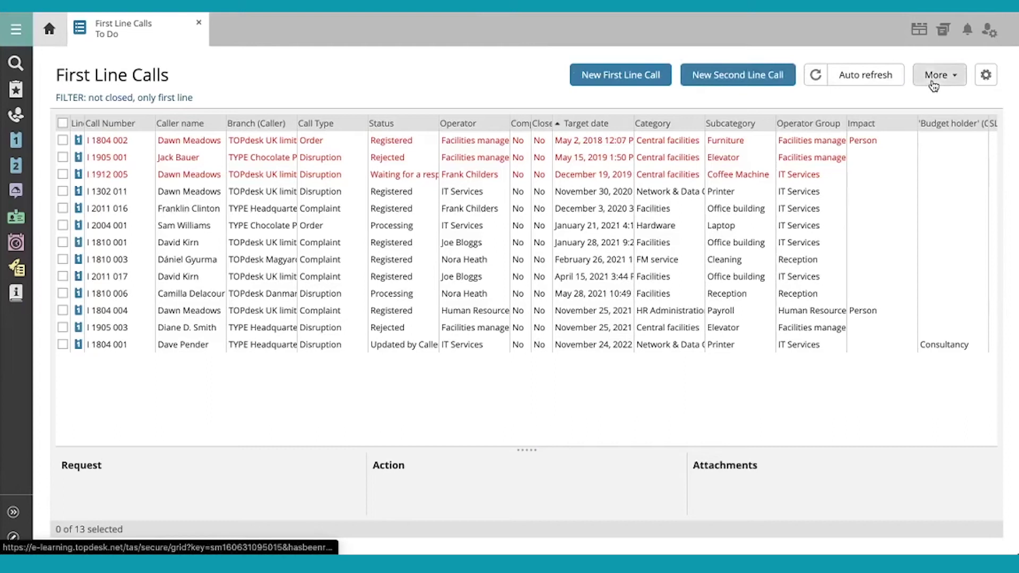
left_click(883, 158)
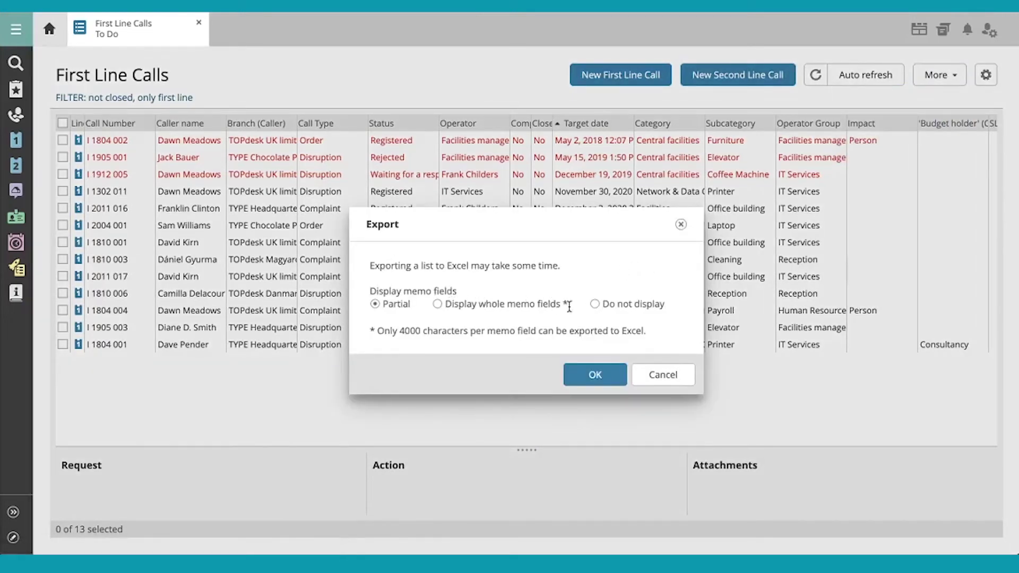
left_click(440, 306)
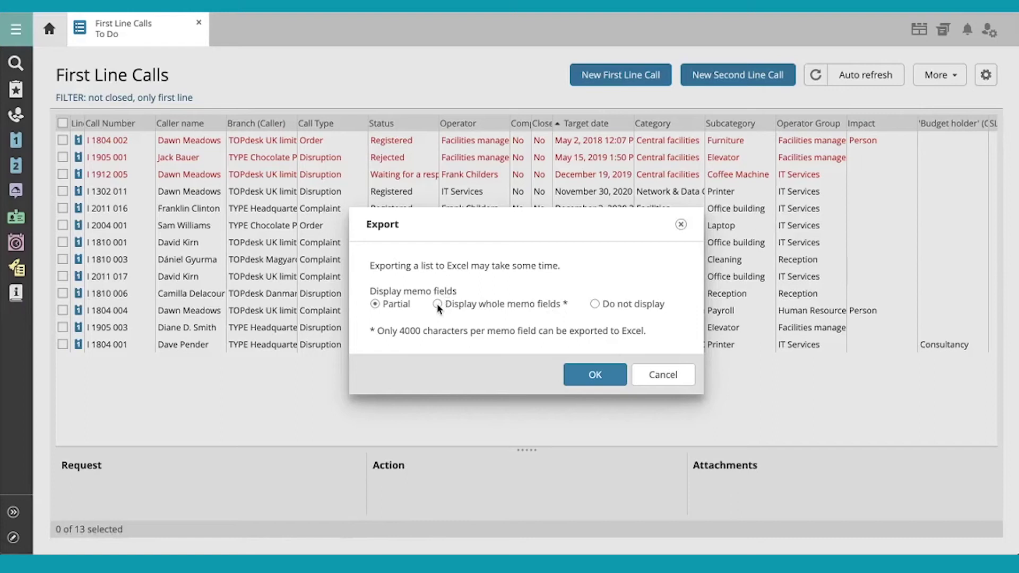
Step: Confirm the full-memo export and select the Request, Action and Attachments cells W1 to Y7
left_click(590, 379)
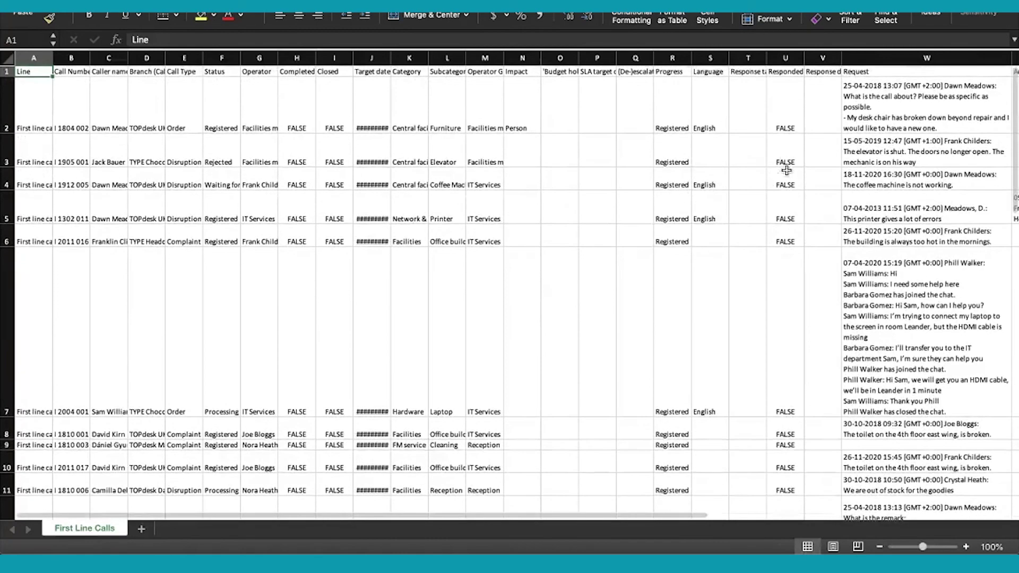
scroll(785, 164, "right", 5)
scroll(751, 164, "down", 1)
scroll(736, 161, "up", 1)
scroll(736, 162, "right", 3)
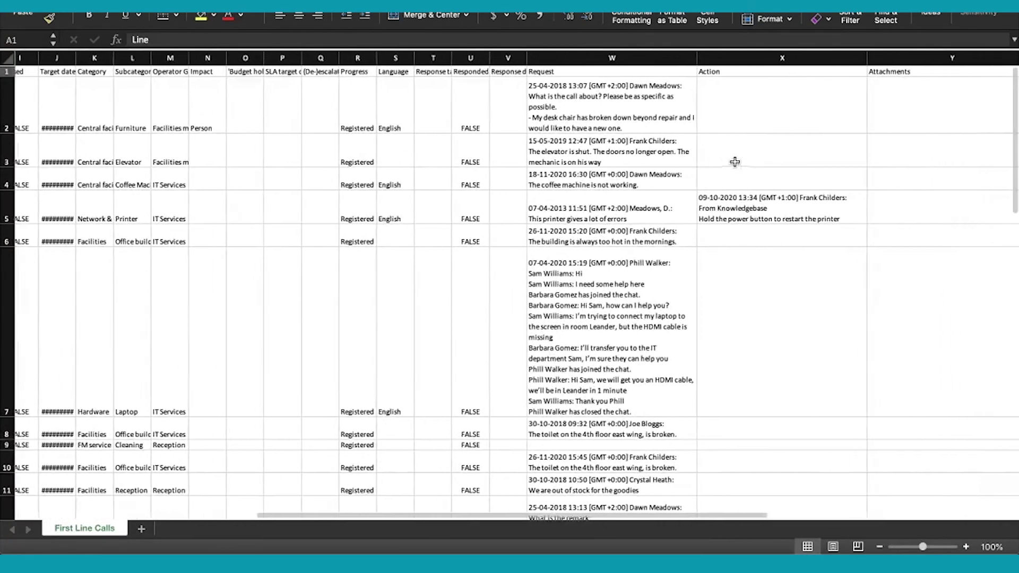
left_click(612, 74)
left_click_drag(611, 75, 887, 303)
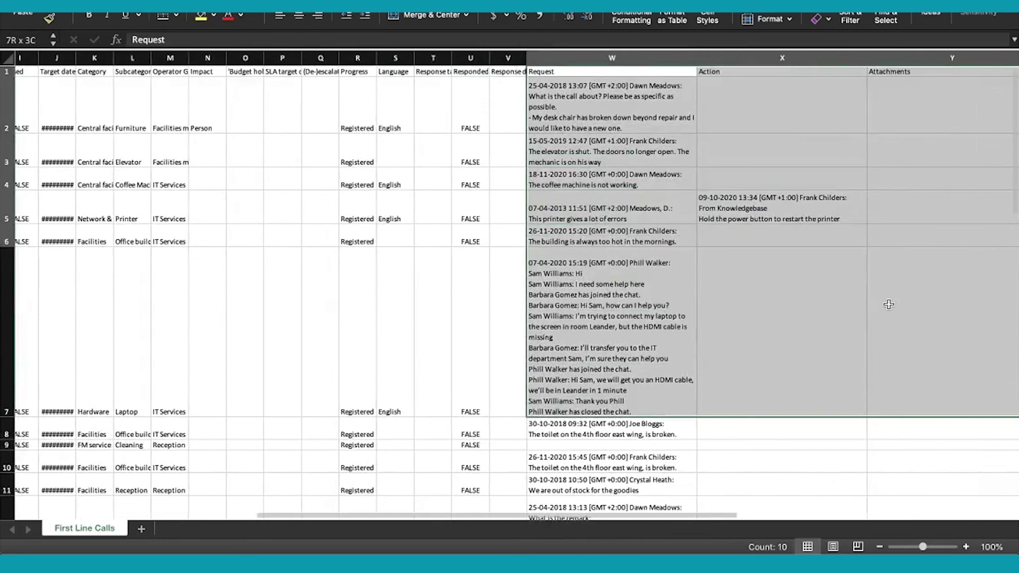